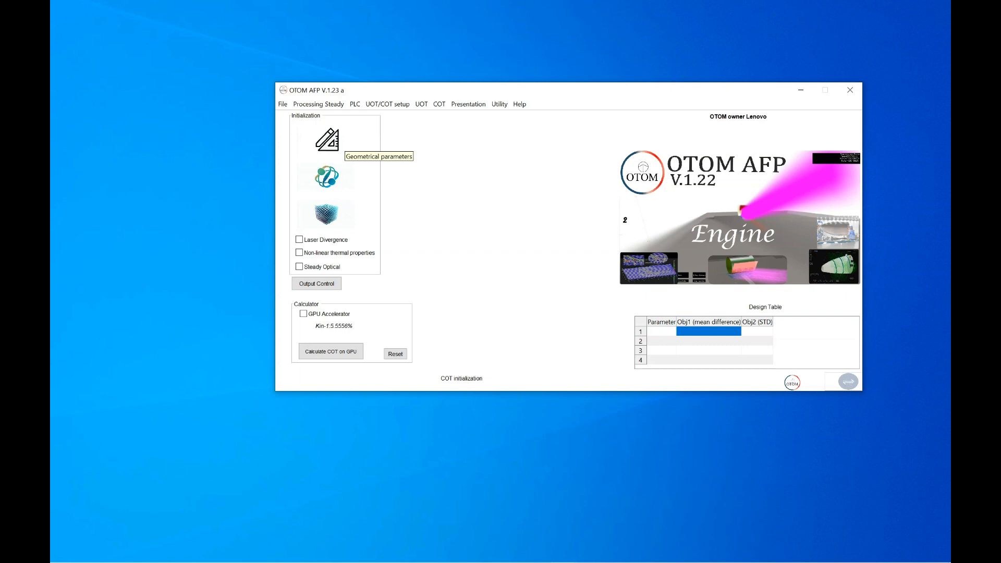
Step: Review and accept the geometrical parameters, and enable the GPU accelerator for the calculator
{"action": "left_click", "coordinate": [327, 139]}
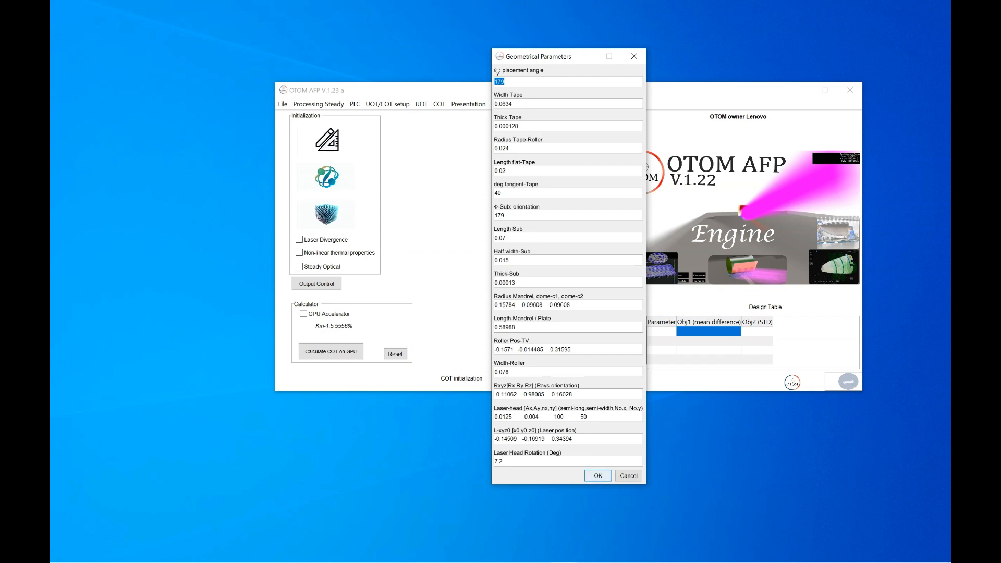
{"action": "left_click", "coordinate": [598, 476]}
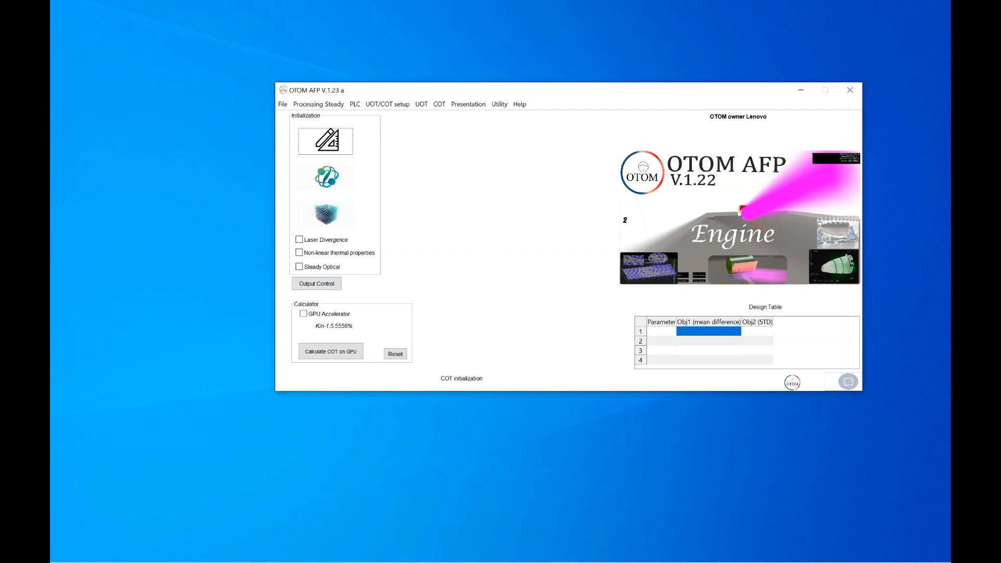
{"action": "left_click", "coordinate": [304, 313]}
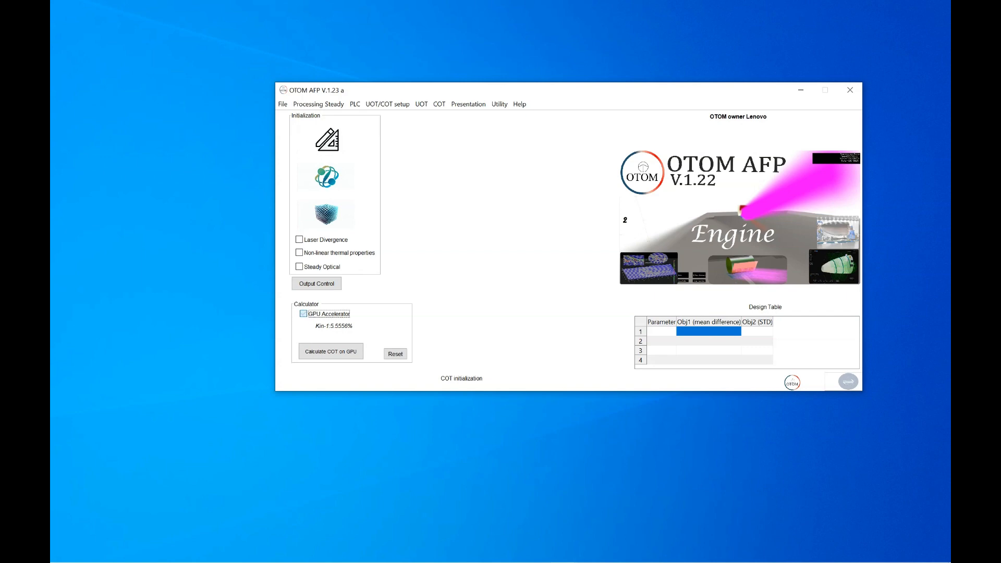
{"action": "left_click", "coordinate": [569, 222]}
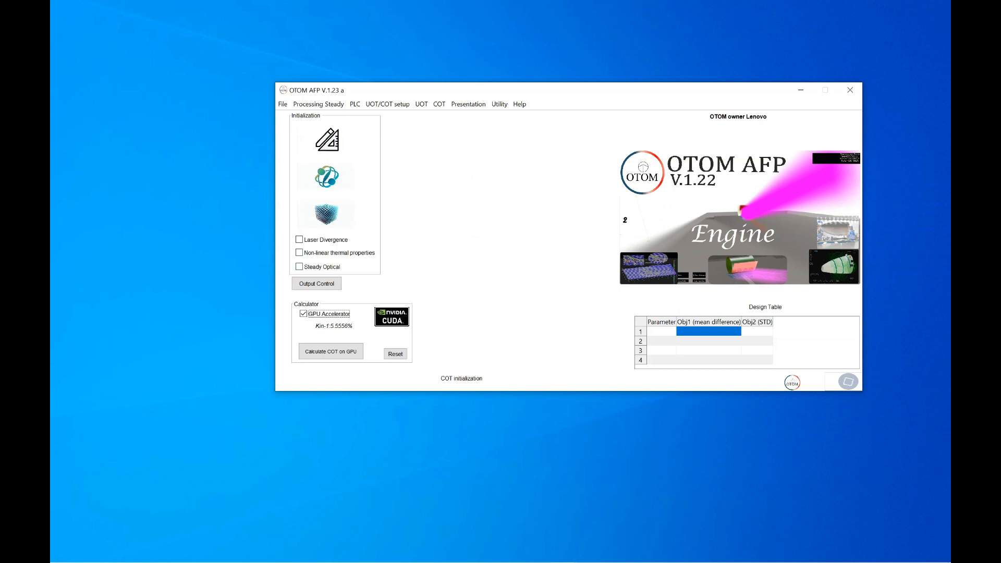
{"action": "left_click", "coordinate": [387, 104]}
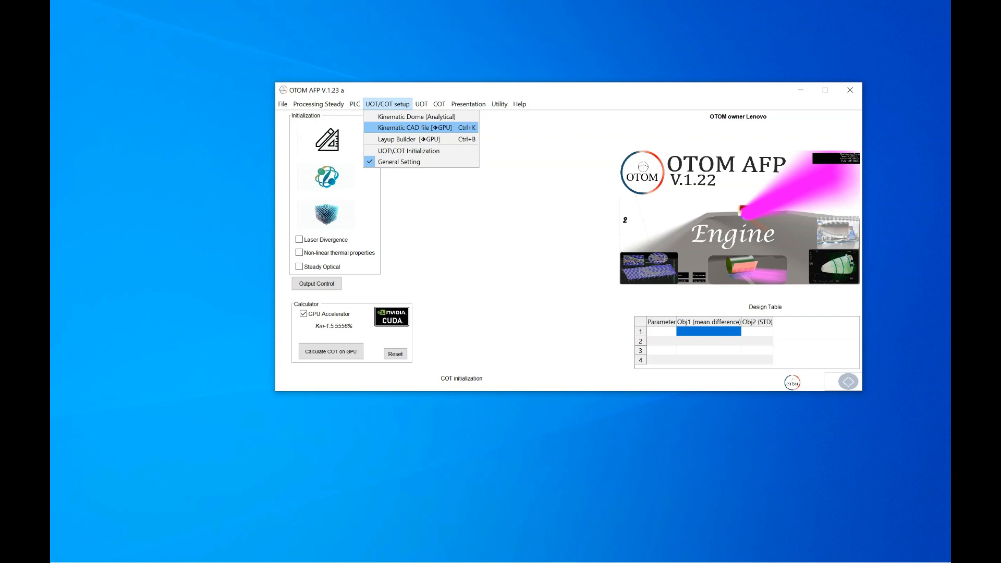
{"action": "mouse_move", "coordinate": [421, 104]}
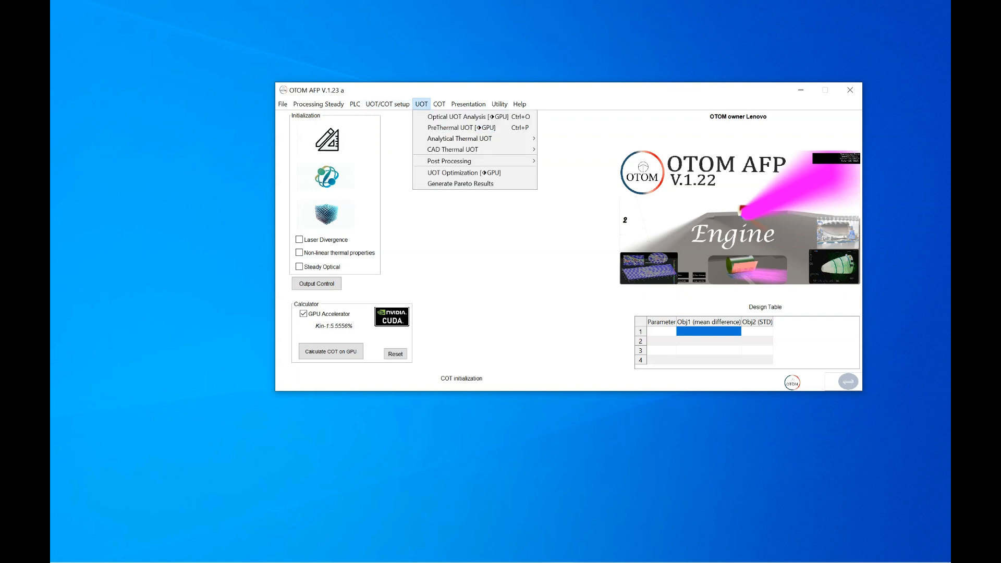
{"action": "key", "text": "Right"}
{"action": "key", "text": "Down"}
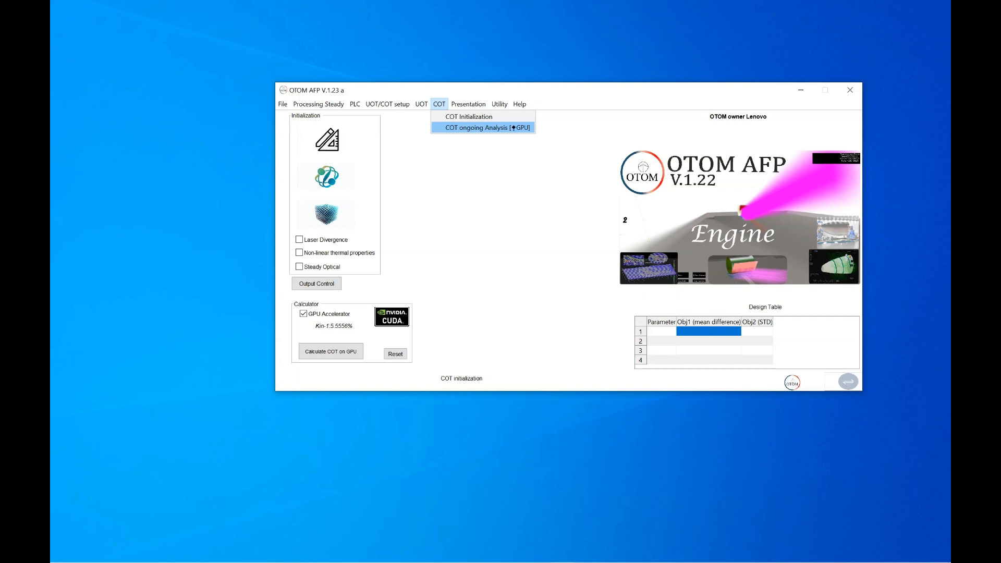
{"action": "key", "text": "Right"}
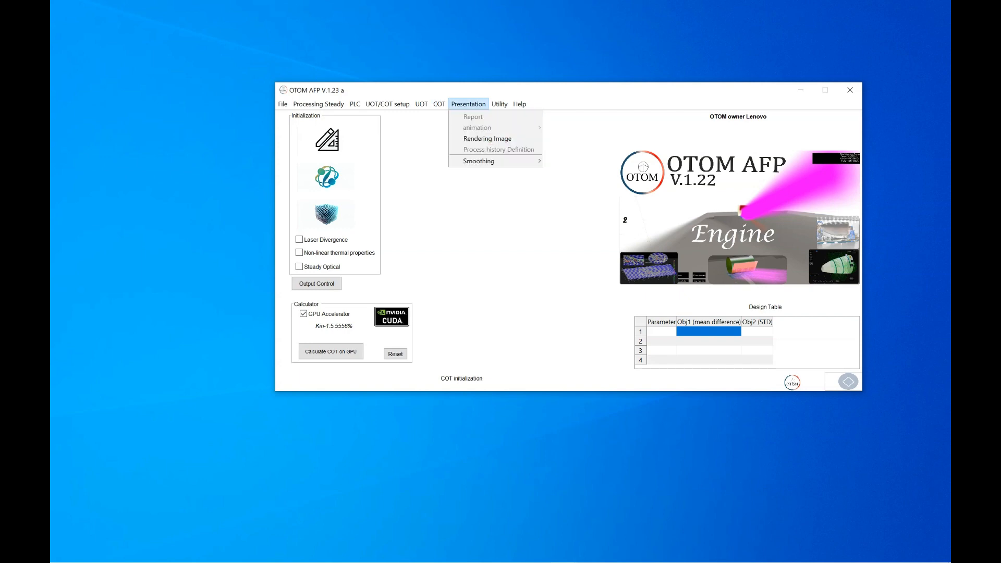
Step: Open the Free winding on Tape\Substrate initialization, examine the mandrel, roller and laser sphere from another angle, and close the figure
{"action": "key", "text": "Left"}
{"action": "key", "text": "Left"}
{"action": "key", "text": "Left"}
{"action": "key", "text": "Left"}
{"action": "key", "text": "Left"}
{"action": "mouse_move", "coordinate": [334, 117]}
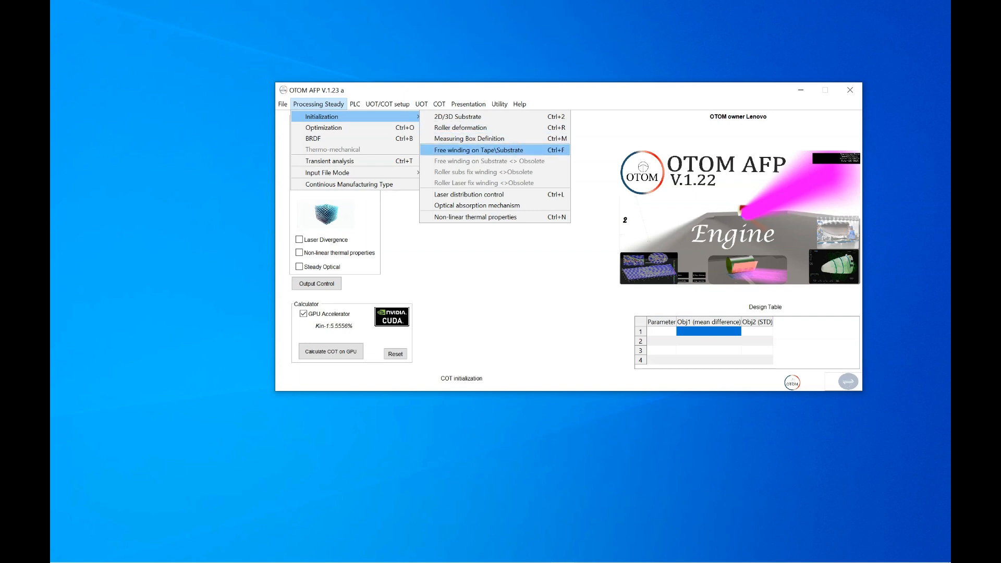
{"action": "left_click", "coordinate": [479, 150]}
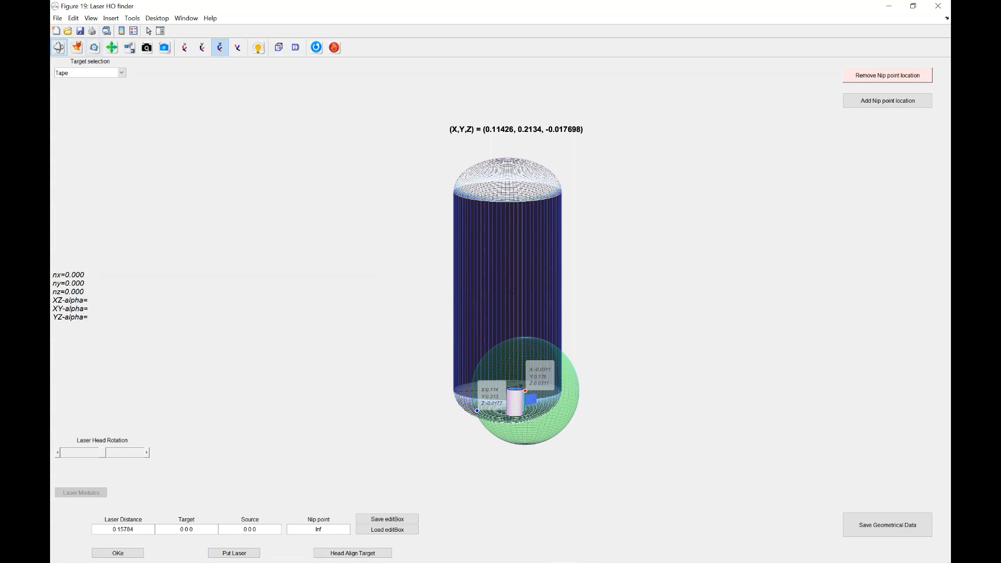
{"action": "left_click_drag", "start_coordinate": [574, 235], "coordinate": [573, 370]}
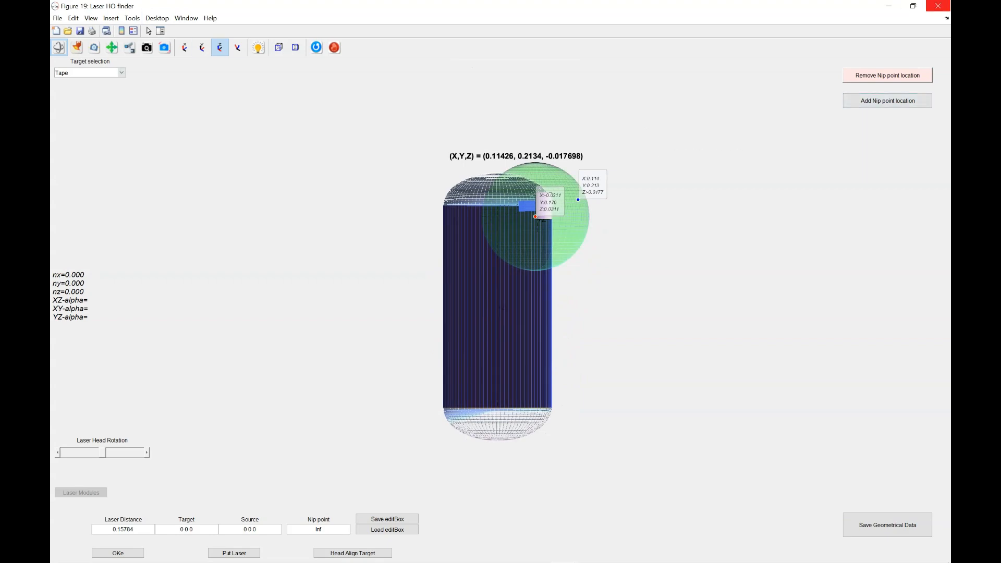
{"action": "left_click", "coordinate": [937, 5]}
{"action": "left_click", "coordinate": [318, 104]}
{"action": "mouse_move", "coordinate": [355, 173]}
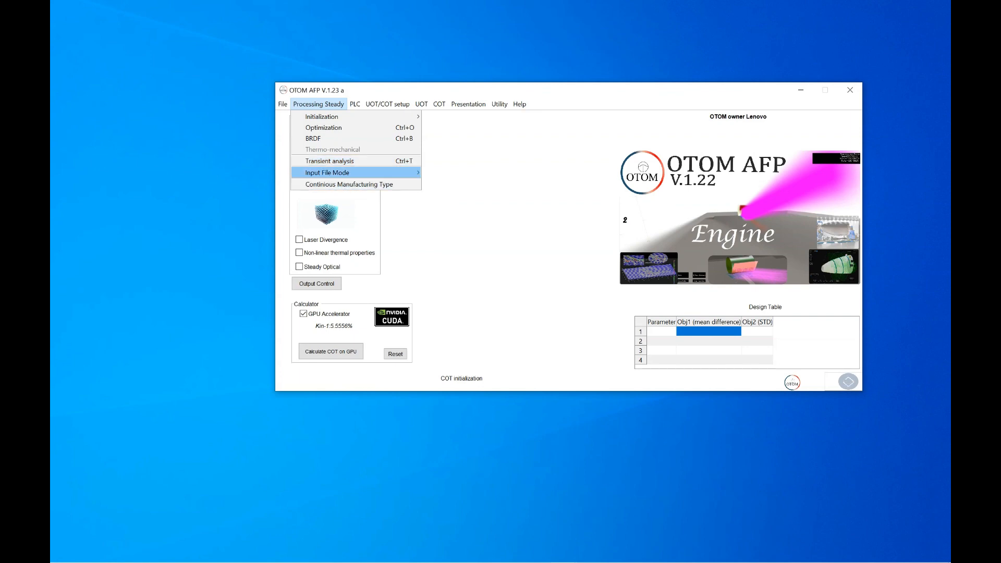
{"action": "mouse_move", "coordinate": [387, 104]}
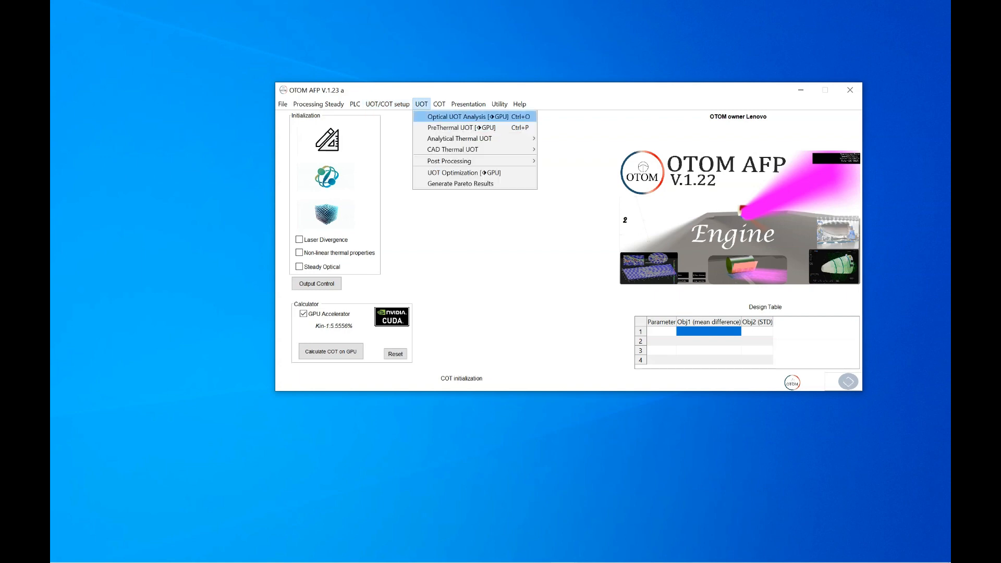
{"action": "mouse_move", "coordinate": [453, 149]}
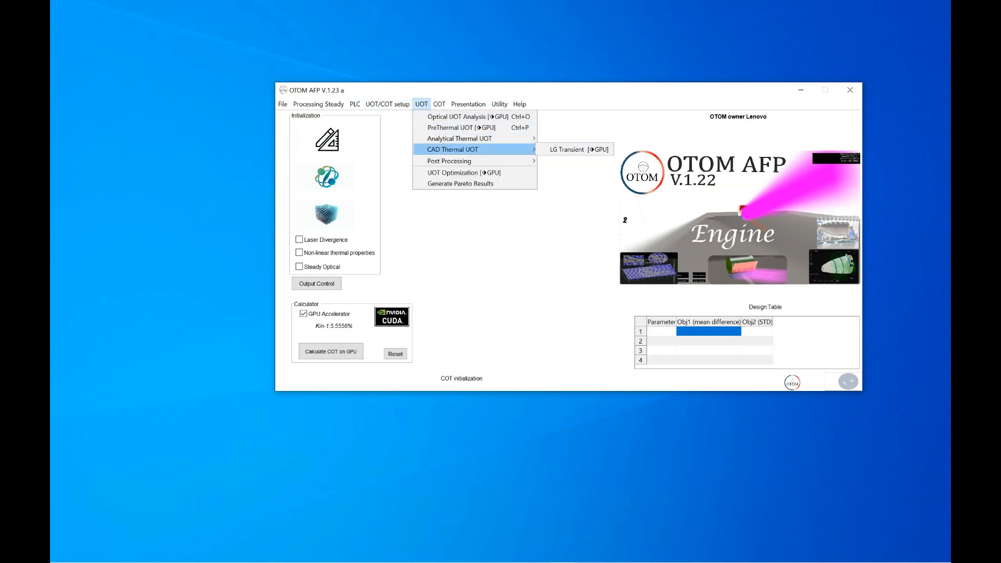
{"action": "mouse_move", "coordinate": [439, 104]}
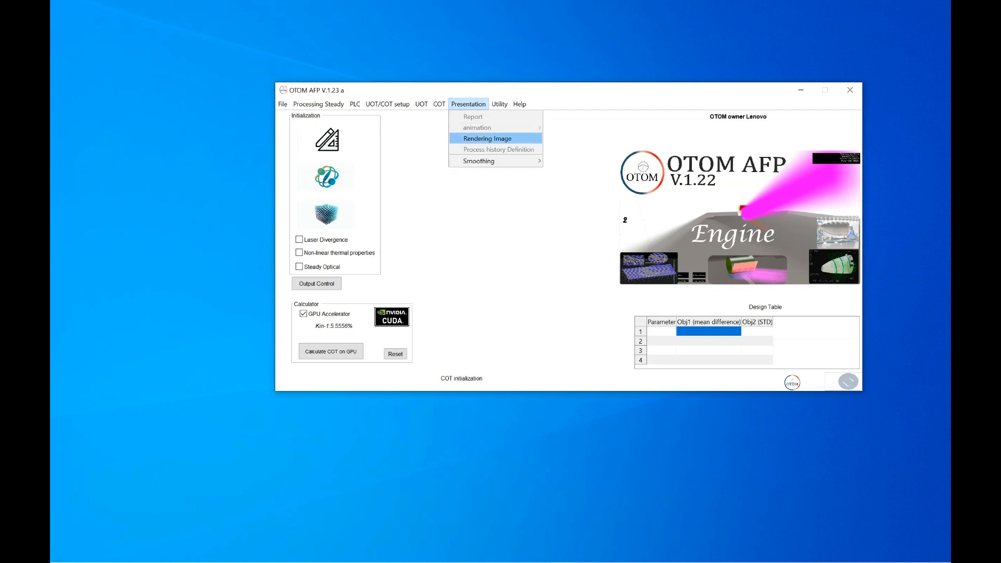
{"action": "mouse_move", "coordinate": [498, 104]}
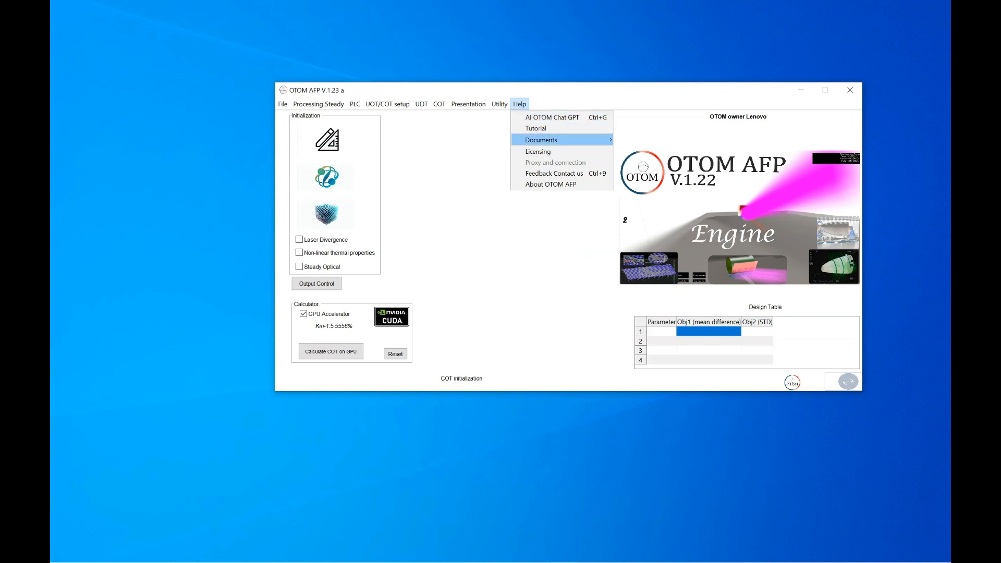
{"action": "mouse_move", "coordinate": [542, 139]}
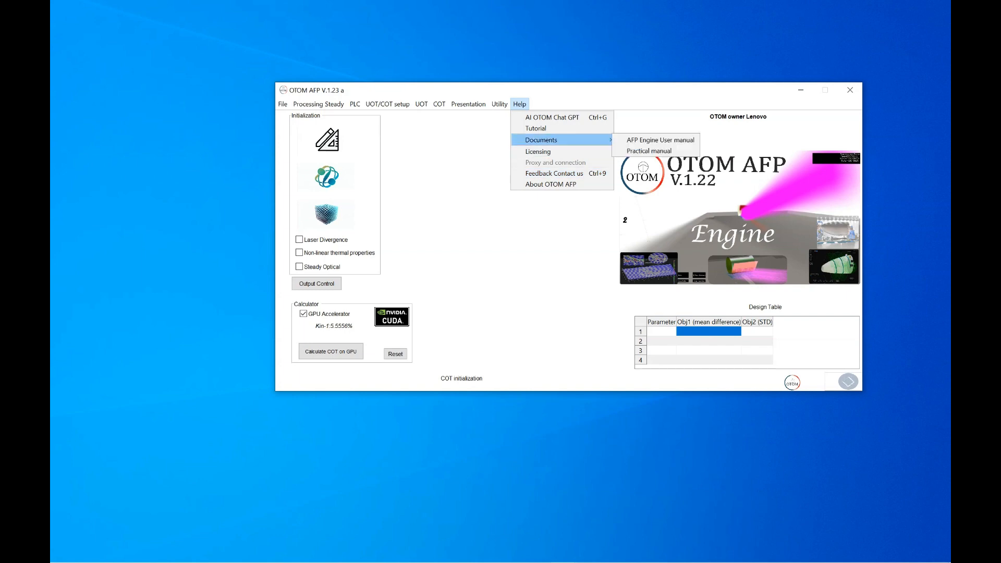
{"action": "key", "text": "Escape"}
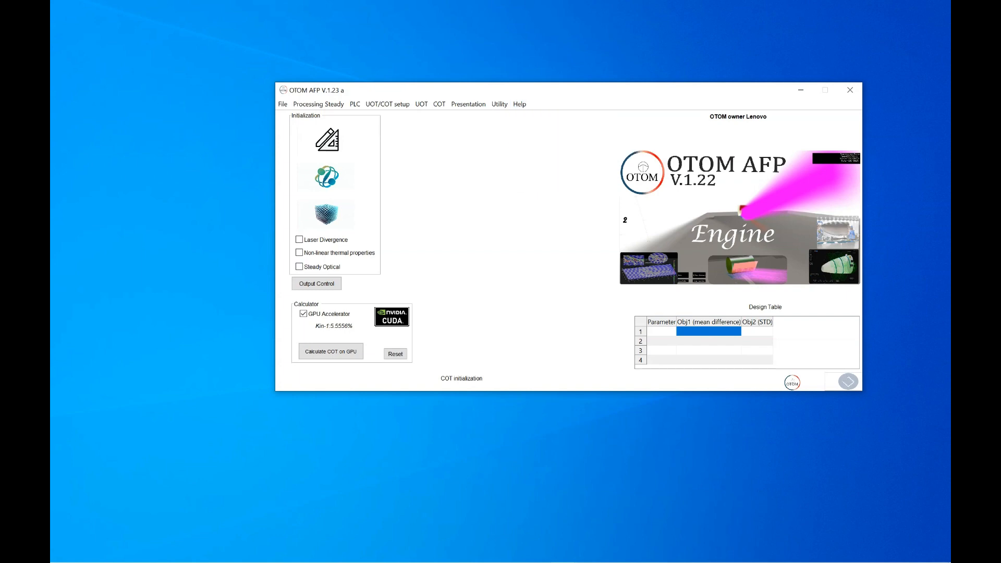
Step: Turn the UOT mode off so the optimization settings are shown, and dismiss the notice
{"action": "left_click", "coordinate": [847, 381]}
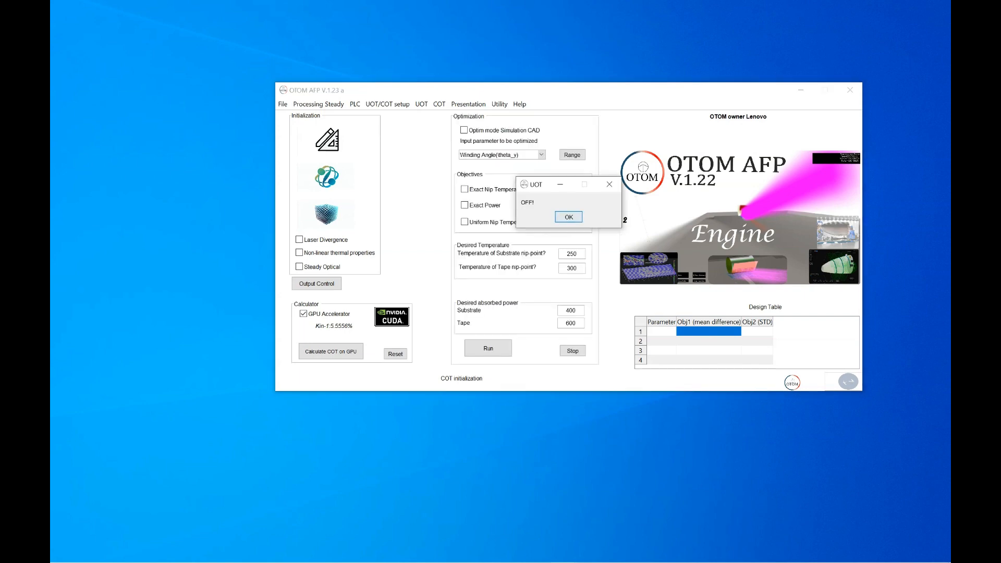
{"action": "key", "text": "Return"}
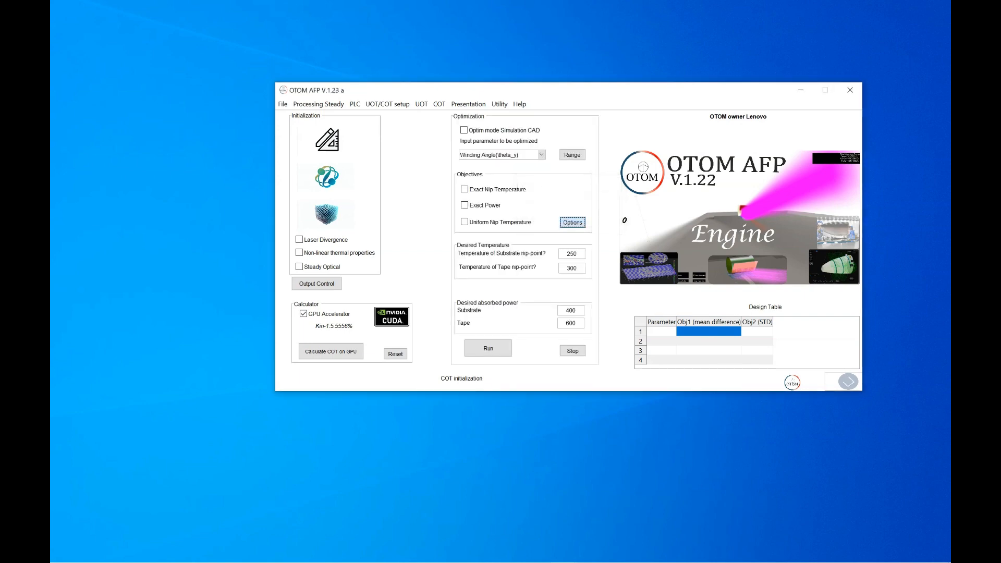
{"action": "left_click", "coordinate": [597, 297]}
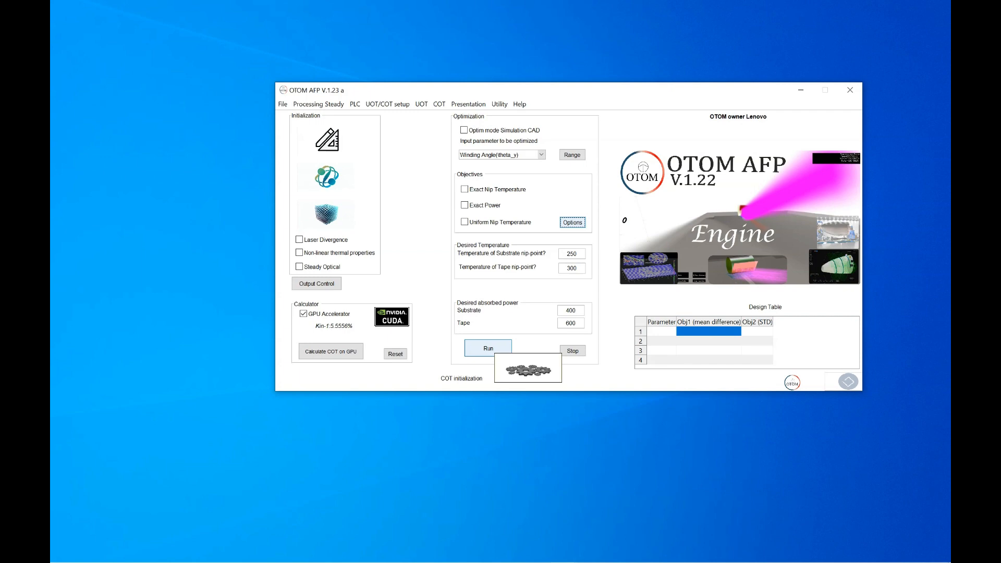
{"action": "left_click", "coordinate": [331, 351]}
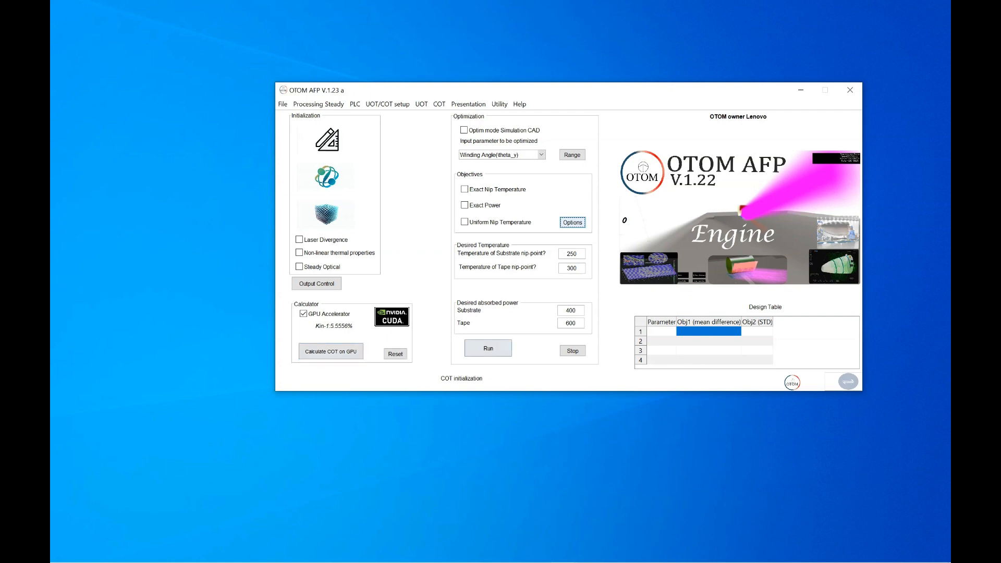
Step: Open the Kinematic Dome (Analytical) setup, view it maximized, and restore its window beside the main one
{"action": "left_click", "coordinate": [388, 104]}
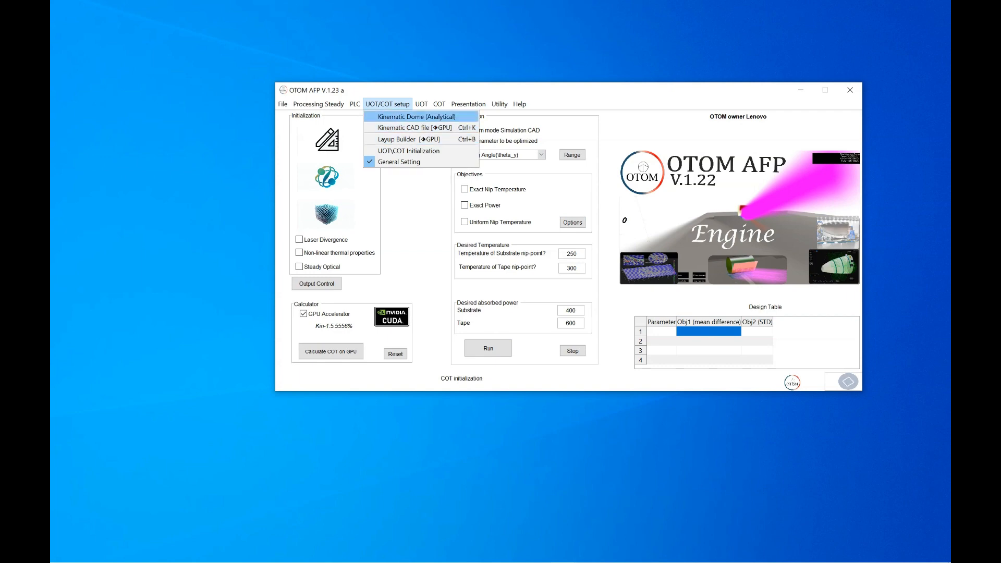
{"action": "left_click", "coordinate": [417, 117]}
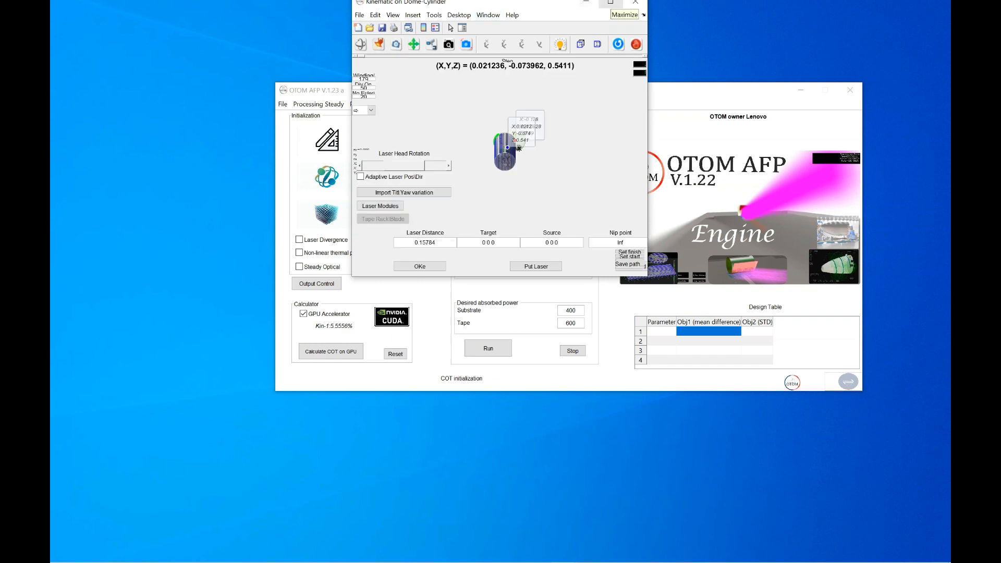
{"action": "left_click", "coordinate": [609, 2]}
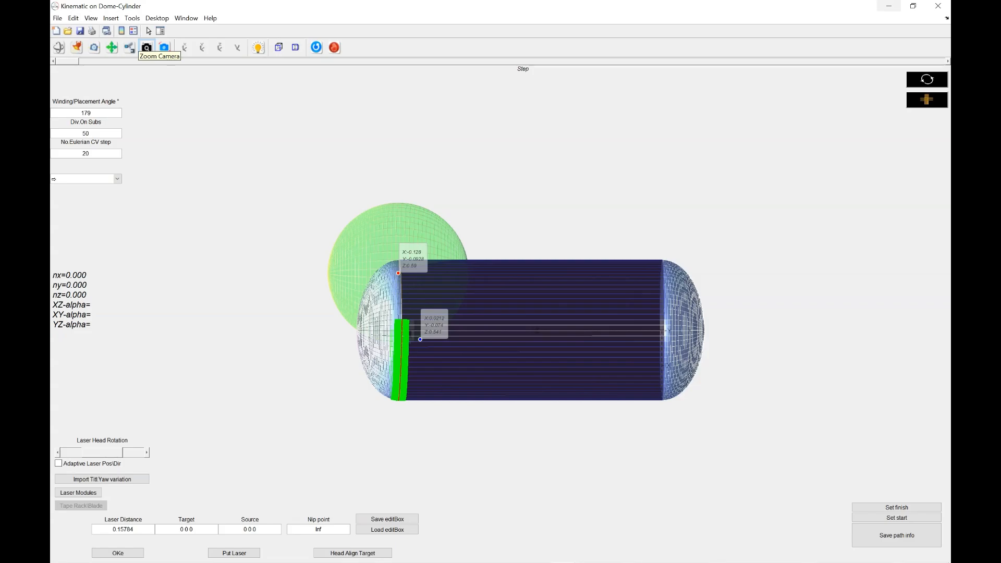
{"action": "left_click_drag", "start_coordinate": [850, 8], "coordinate": [833, 323]}
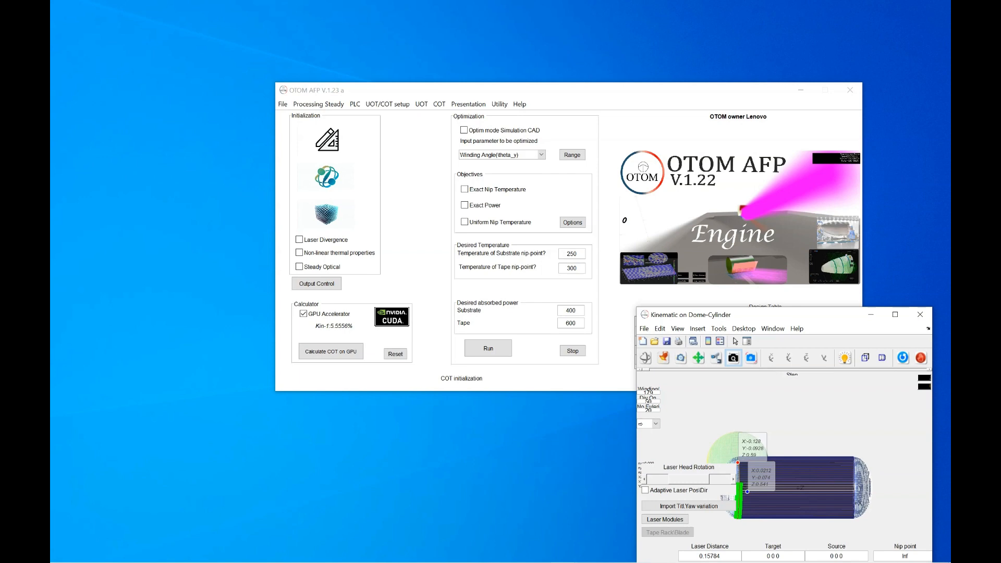
Step: Minimize the dome-cylinder kinematic window and reposition the main program window near the centre of the desktop
{"action": "left_click", "coordinate": [421, 105]}
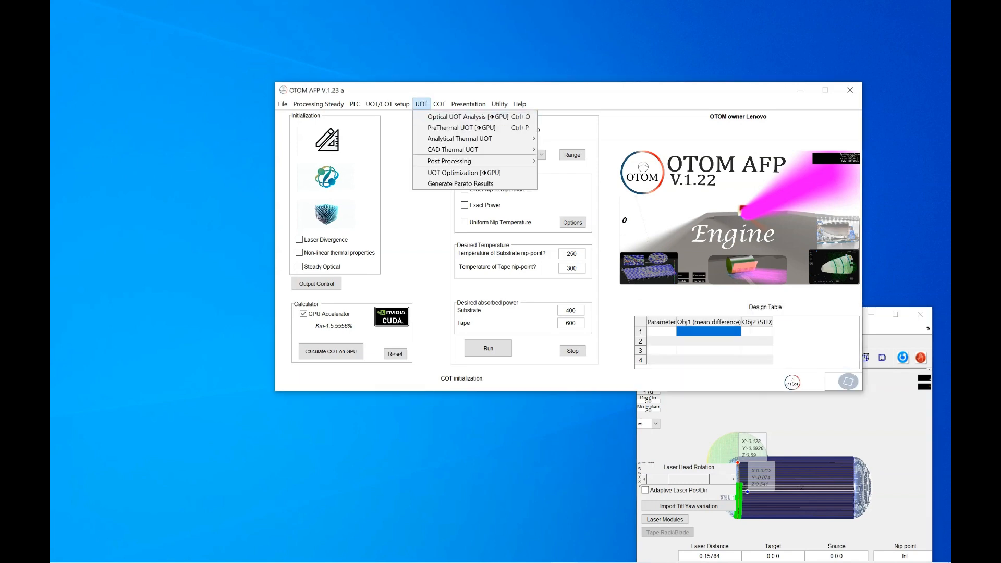
{"action": "key", "text": "Escape"}
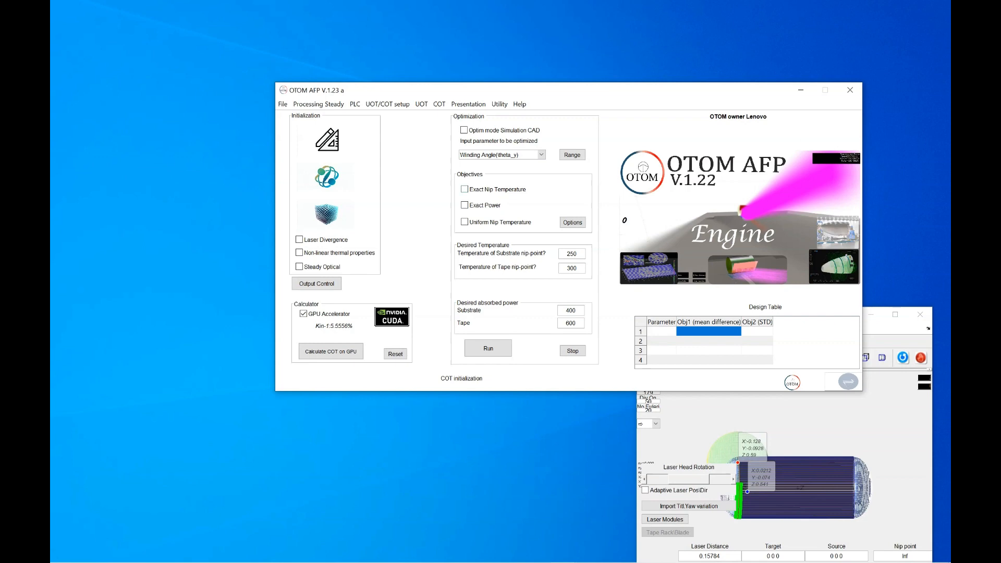
{"action": "left_click_drag", "start_coordinate": [499, 95], "coordinate": [427, 70]}
{"action": "left_click", "coordinate": [870, 314]}
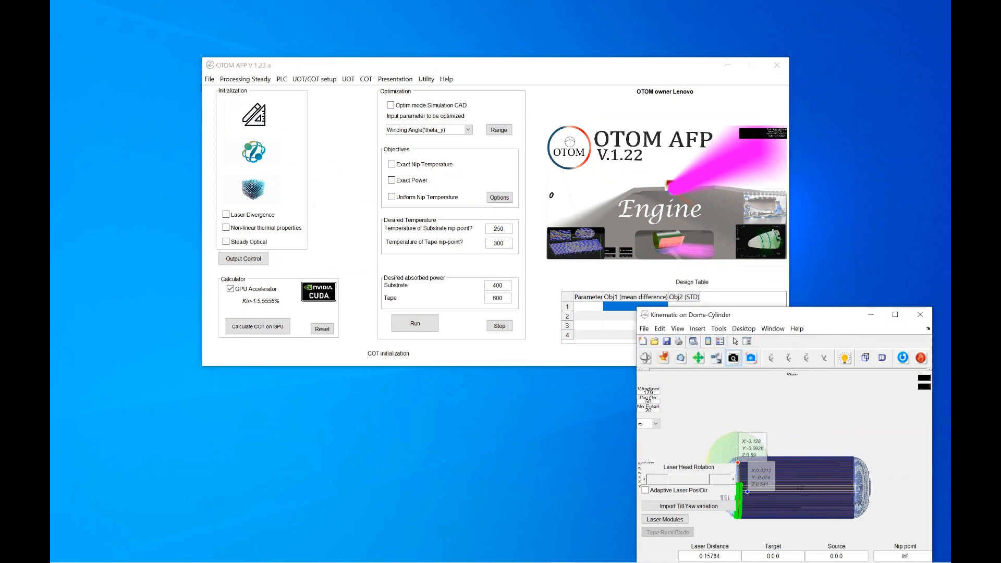
{"action": "left_click_drag", "start_coordinate": [476, 61], "coordinate": [541, 86]}
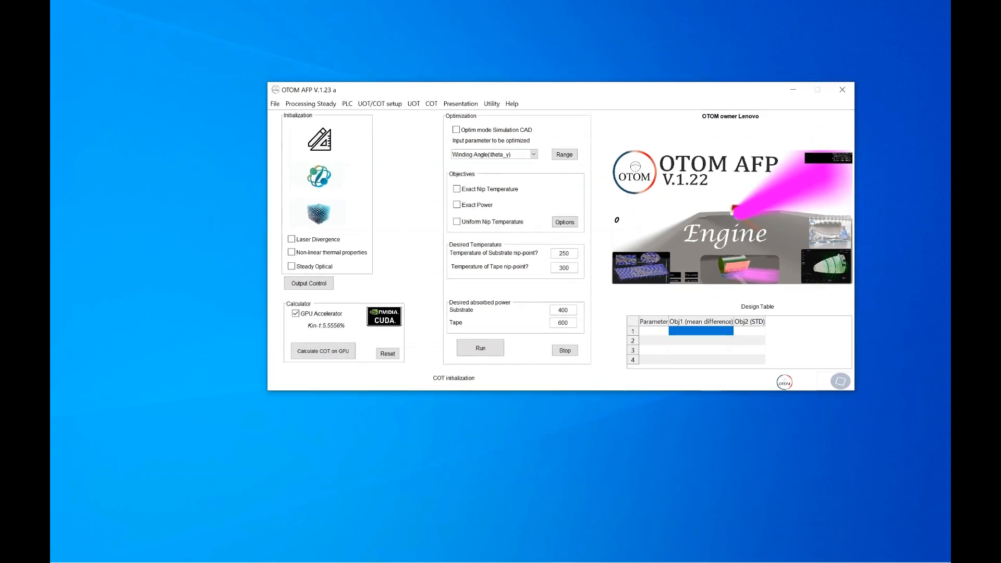